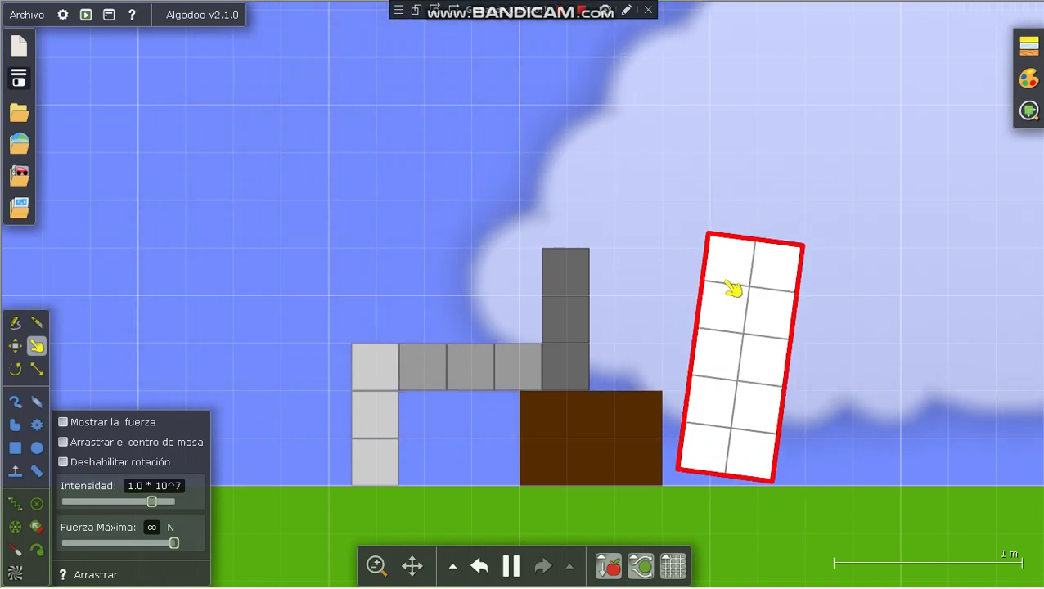
# Drag the grey L-shape off the brown box and out of the scene, and tilt the red-outlined rectangle on end on the grass.
pyautogui.moveTo(597, 302)
pyautogui.mouseDown()
pyautogui.moveTo(561, 258)
pyautogui.moveTo(468, 253)
pyautogui.moveTo(497, 255)
pyautogui.moveTo(466, 261)
pyautogui.moveTo(482, 280)
pyautogui.mouseUp()
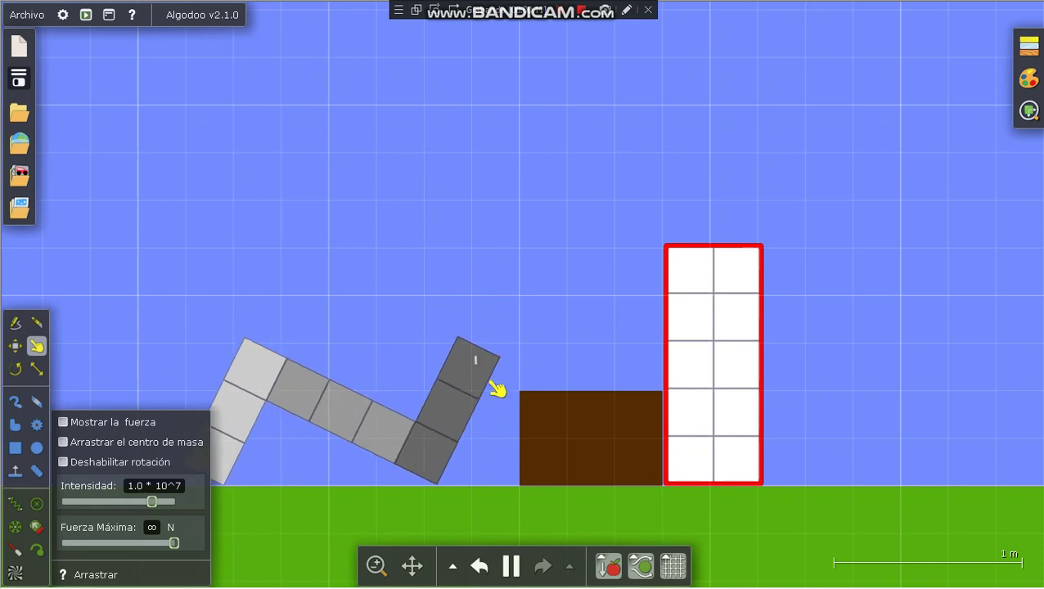
pyautogui.moveTo(497, 389); pyautogui.dragTo(955, 245)
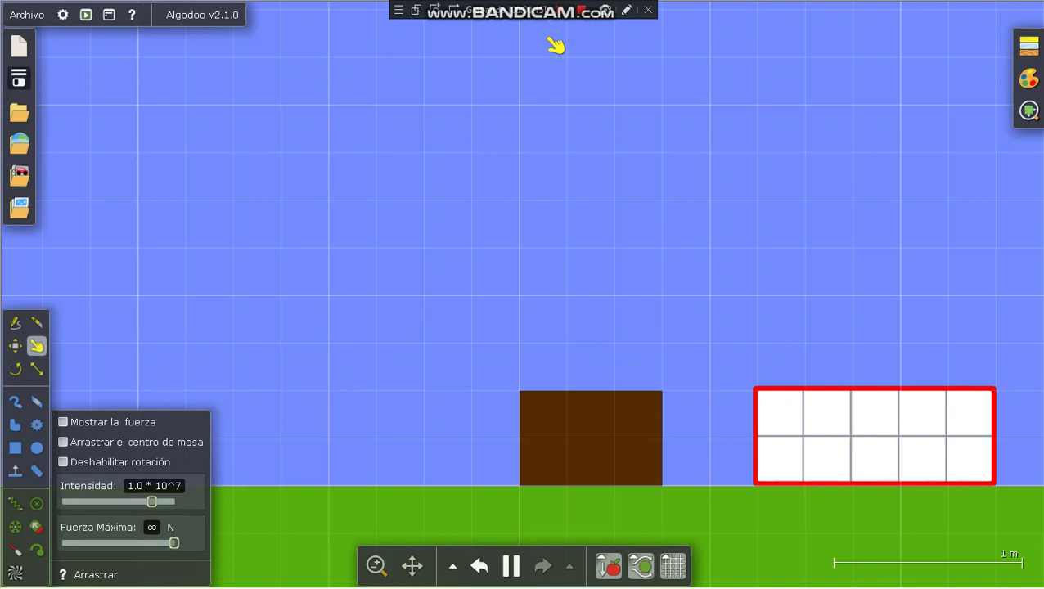
pyautogui.moveTo(723, 279); pyautogui.dragTo(710, 344)
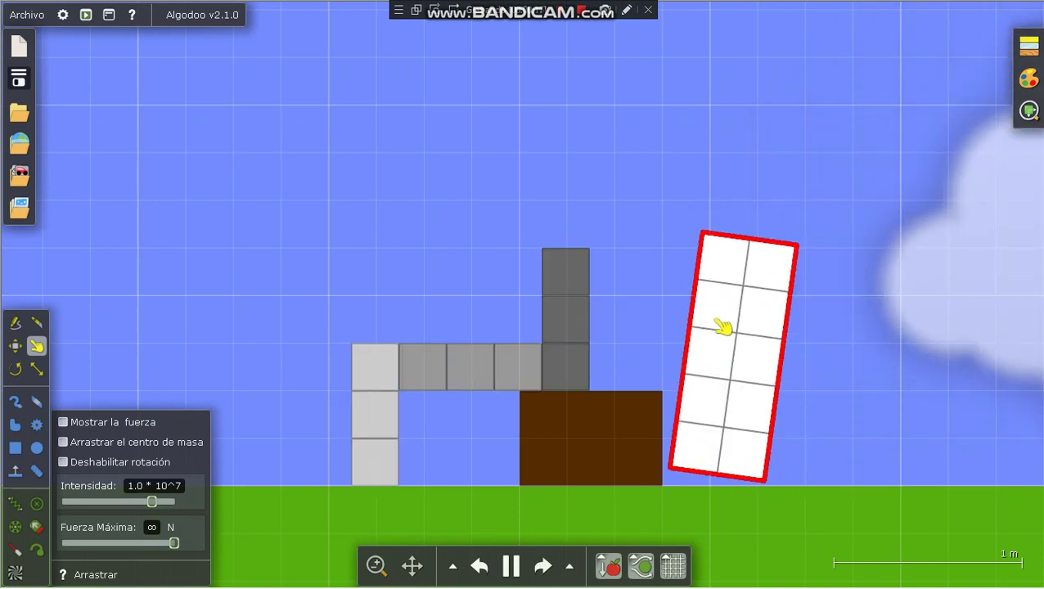
pyautogui.moveTo(572, 290)
pyautogui.mouseDown()
pyautogui.moveTo(629, 287)
pyautogui.moveTo(525, 293)
pyautogui.mouseUp()
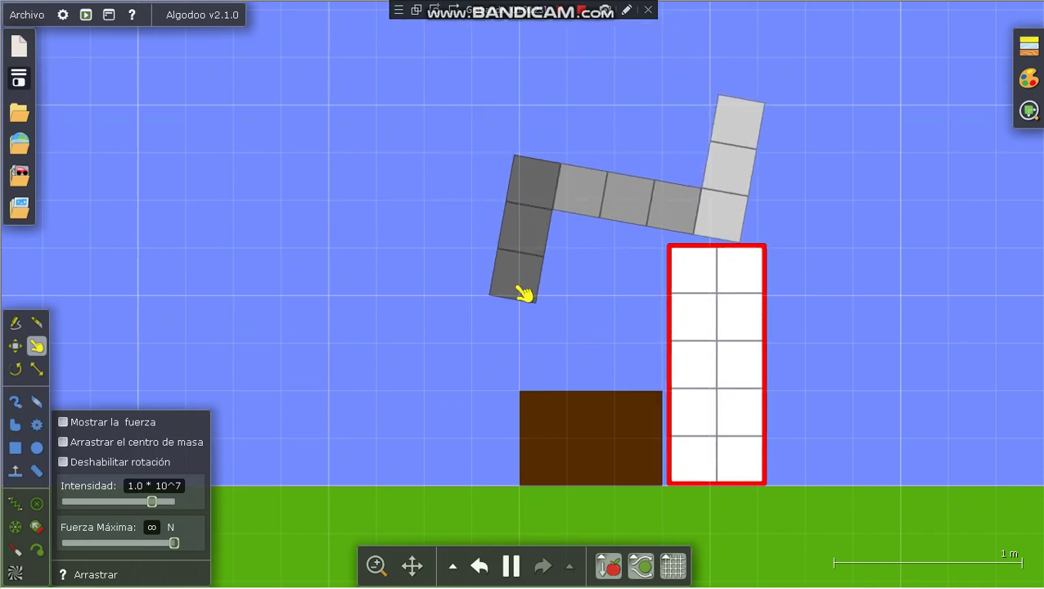
pyautogui.moveTo(709, 270)
pyautogui.mouseDown()
pyautogui.moveTo(748, 276)
pyautogui.moveTo(723, 274)
pyautogui.mouseUp()
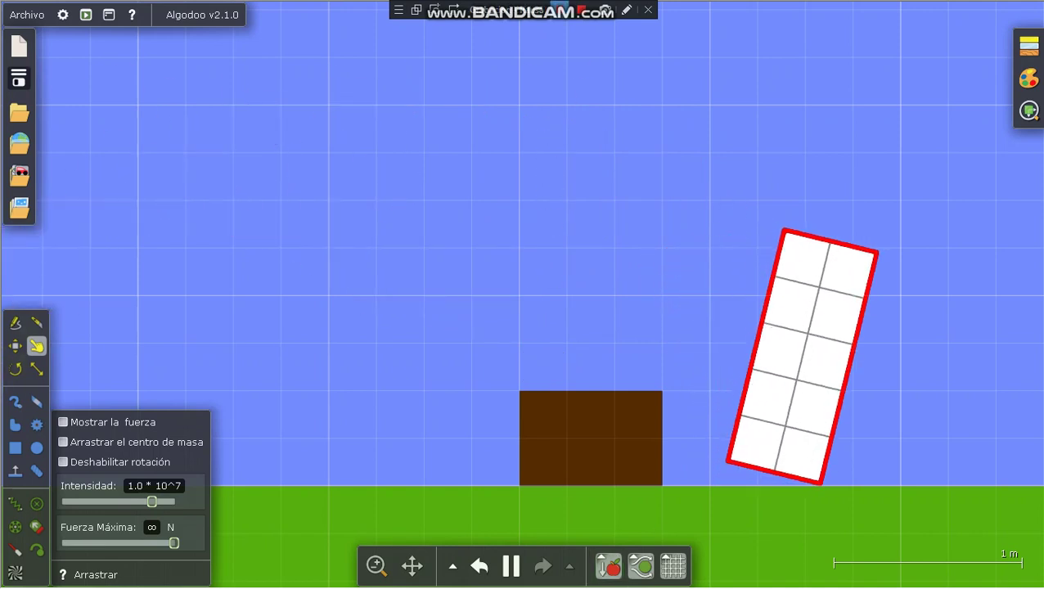
# Undo with Ctrl+Z, move the grey blocks left of the brown box, and stand the red rectangle on the box.
pyautogui.hotkey('ctrl', 'z')
pyautogui.moveTo(419, 430)
pyautogui.mouseDown()
pyautogui.moveTo(406, 350)
pyautogui.moveTo(445, 360)
pyautogui.mouseUp()
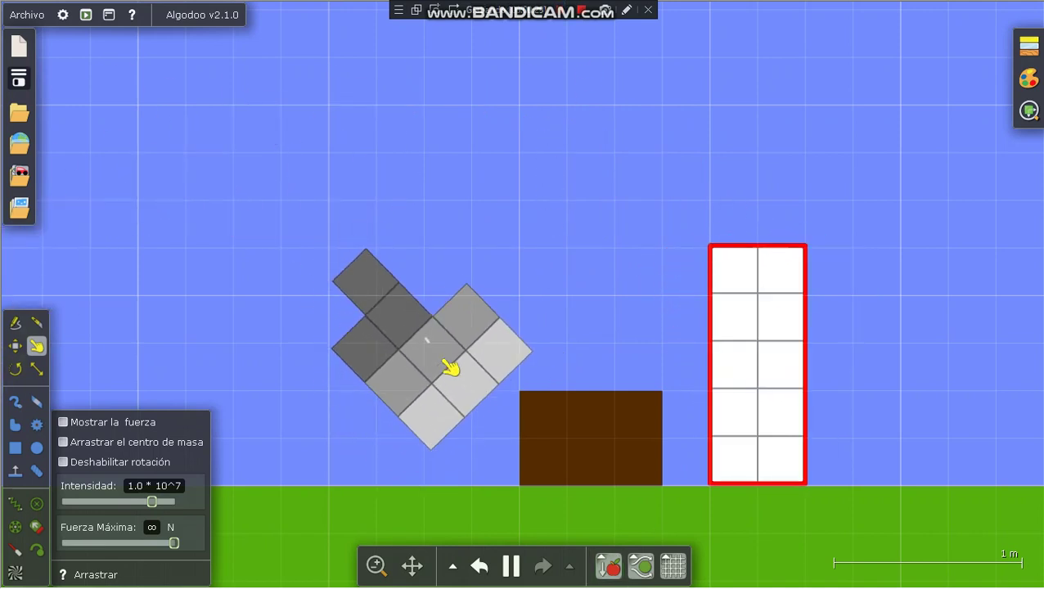
pyautogui.moveTo(789, 302)
pyautogui.mouseDown()
pyautogui.moveTo(743, 300)
pyautogui.moveTo(558, 183)
pyautogui.moveTo(628, 207)
pyautogui.mouseUp()
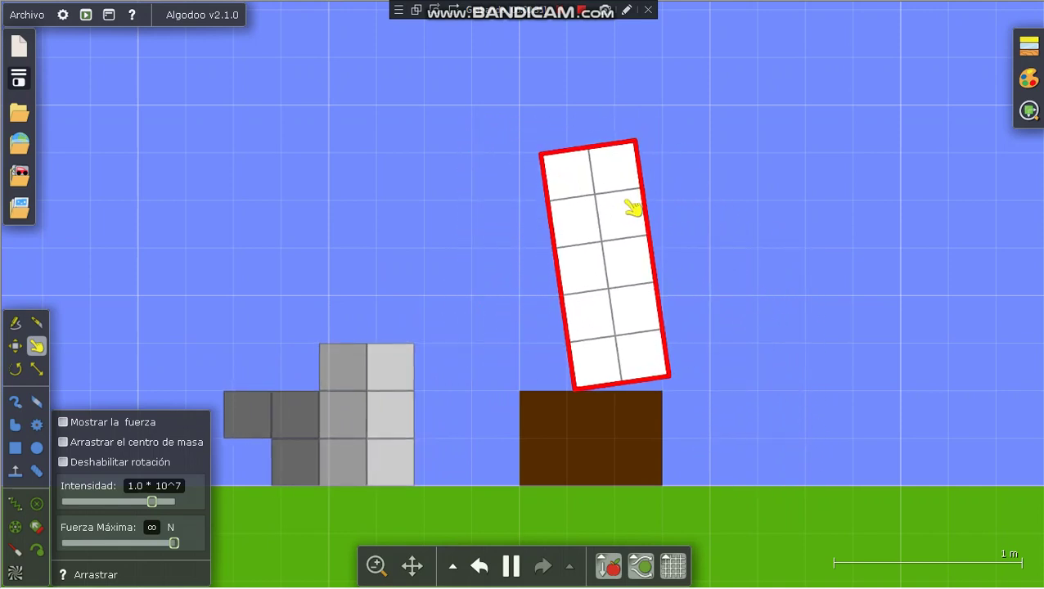
pyautogui.moveTo(393, 433); pyautogui.dragTo(378, 390)
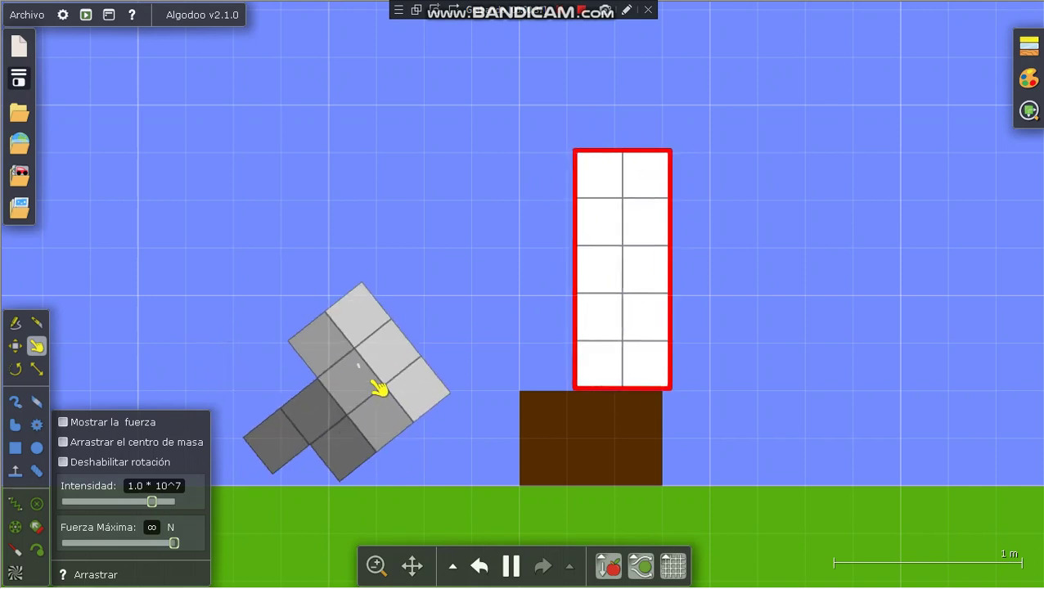
# Drop the red rectangle flat on the right and stack the grey blocks at the left.
pyautogui.moveTo(654, 188)
pyautogui.mouseDown()
pyautogui.moveTo(709, 212)
pyautogui.moveTo(640, 209)
pyautogui.moveTo(671, 188)
pyautogui.moveTo(549, 288)
pyautogui.mouseUp()
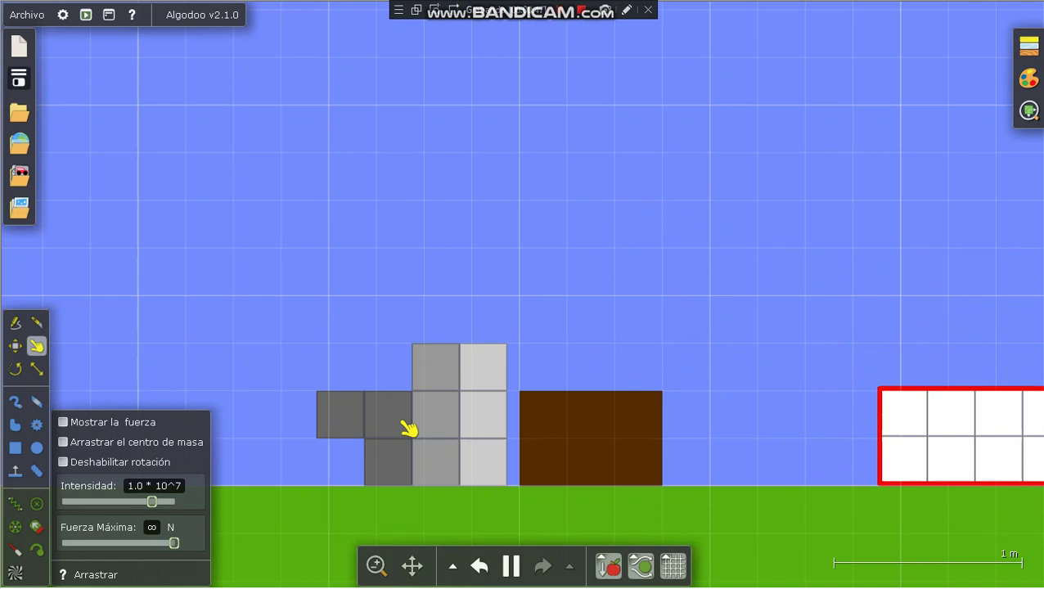
pyautogui.moveTo(369, 444)
pyautogui.mouseDown()
pyautogui.moveTo(320, 392)
pyautogui.moveTo(317, 323)
pyautogui.mouseUp()
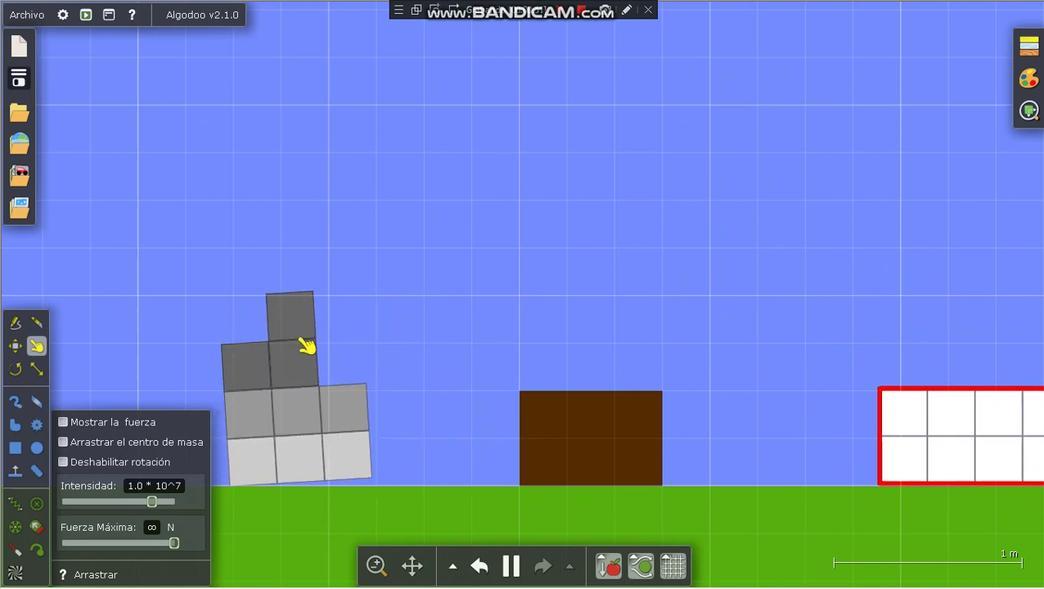